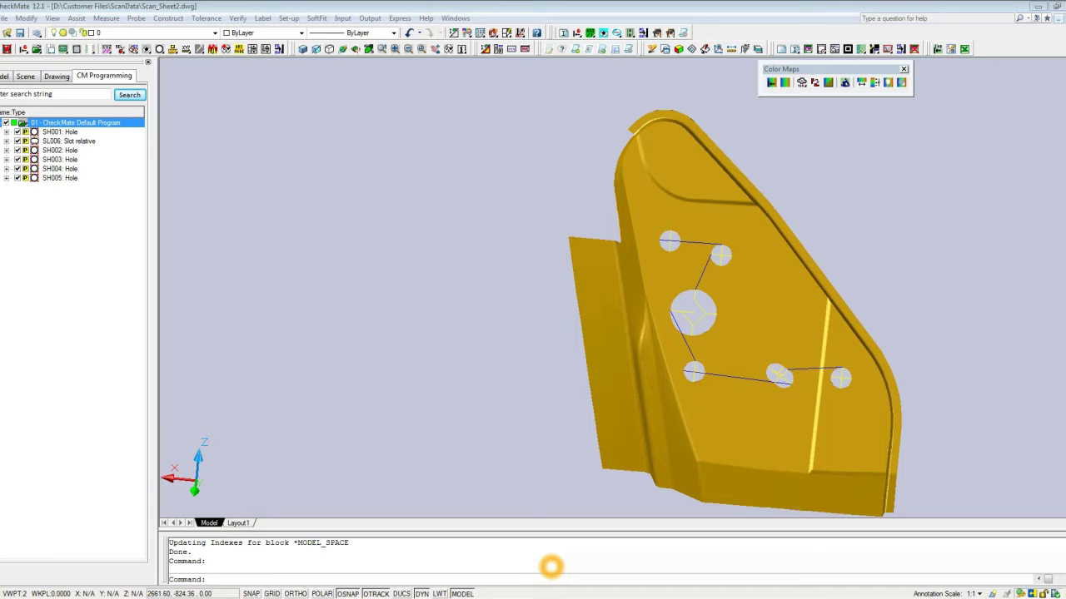
Open OP_XYZ_WholePart.txt from the ScanData folder to examine its point coordinates, and close it again
mouse_move(174, 598)
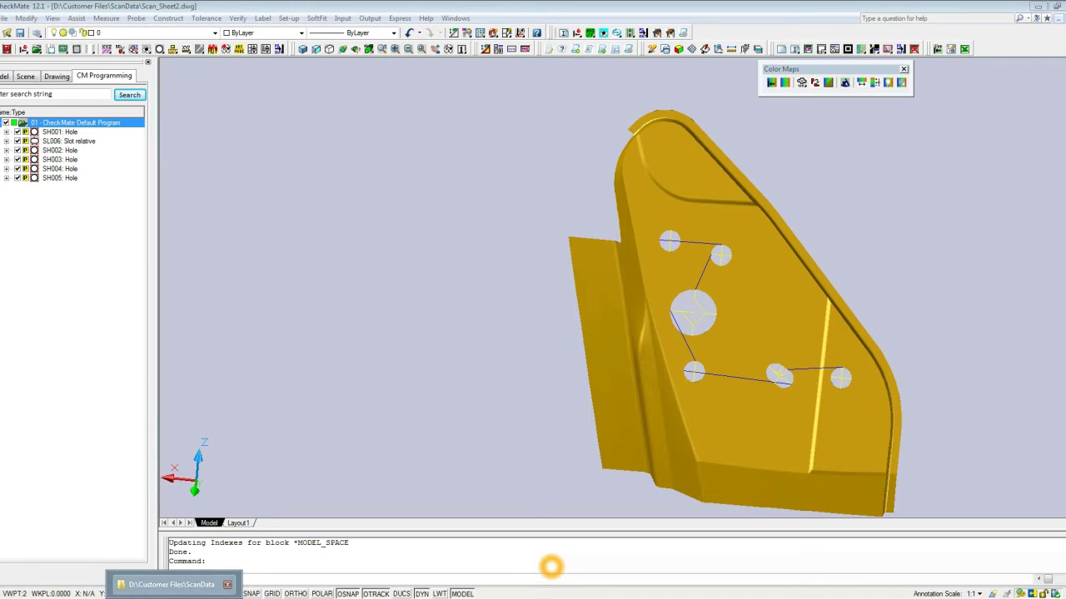
click(174, 584)
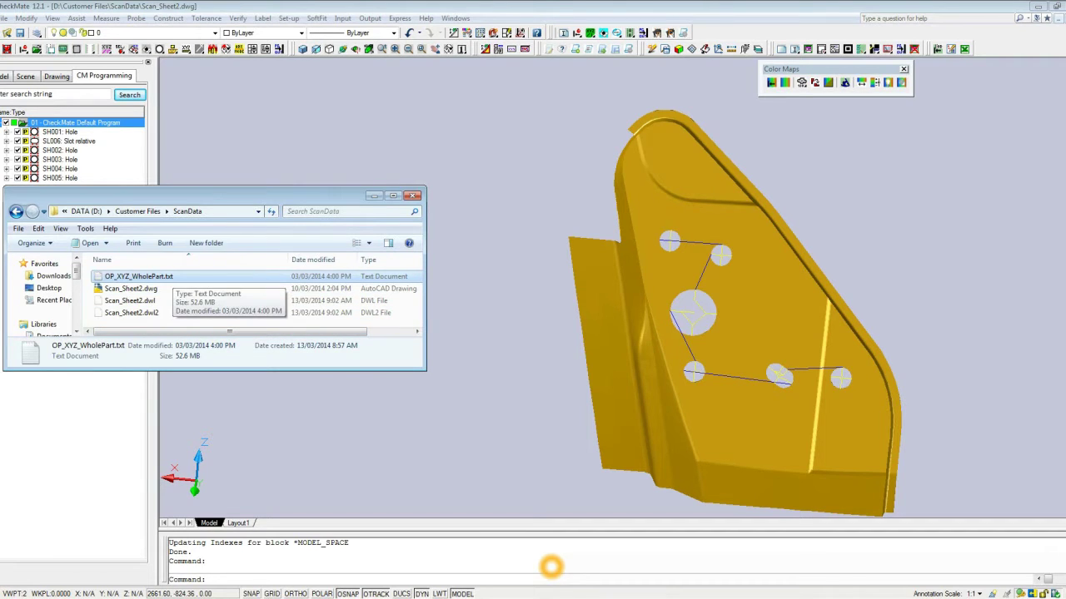
key(Return)
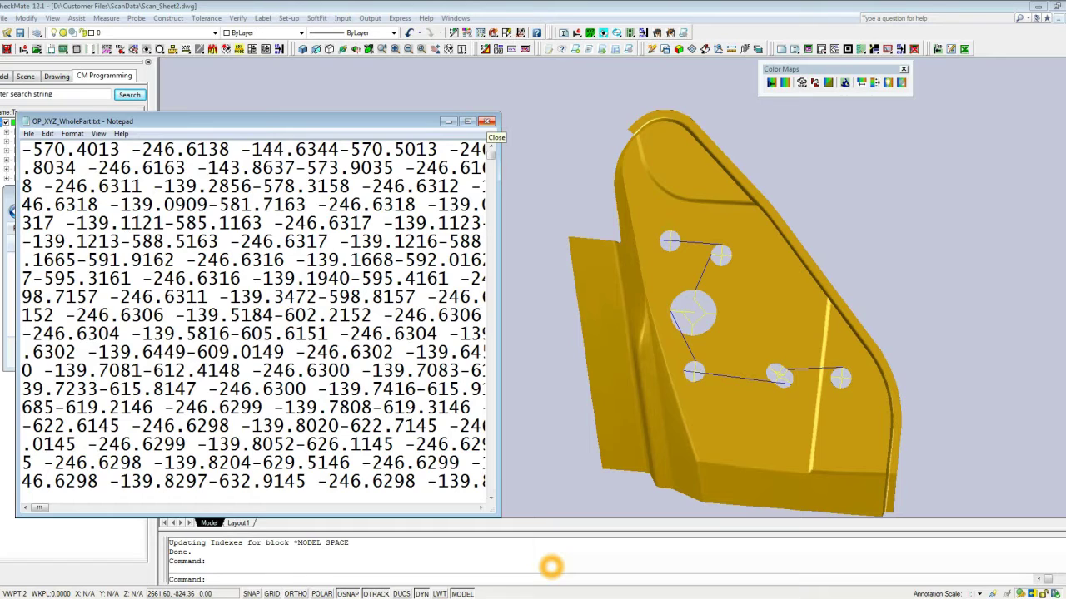
click(487, 122)
click(374, 195)
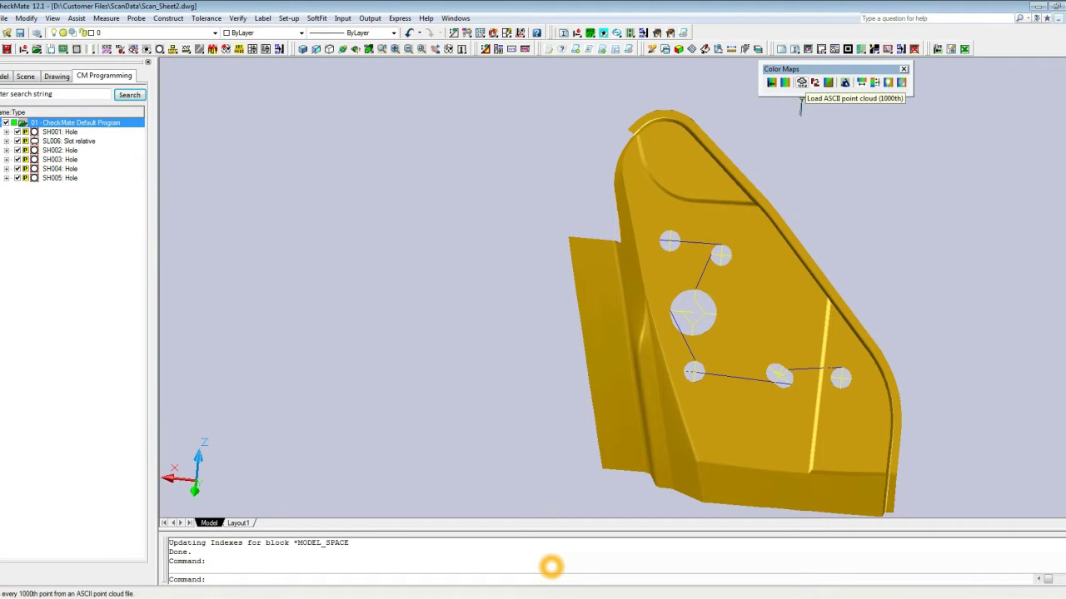
Load every 1000th point of the ASCII cloud OP_XYZ_WholePart.txt, choosing from all file types, and show the full drawing extents
click(801, 82)
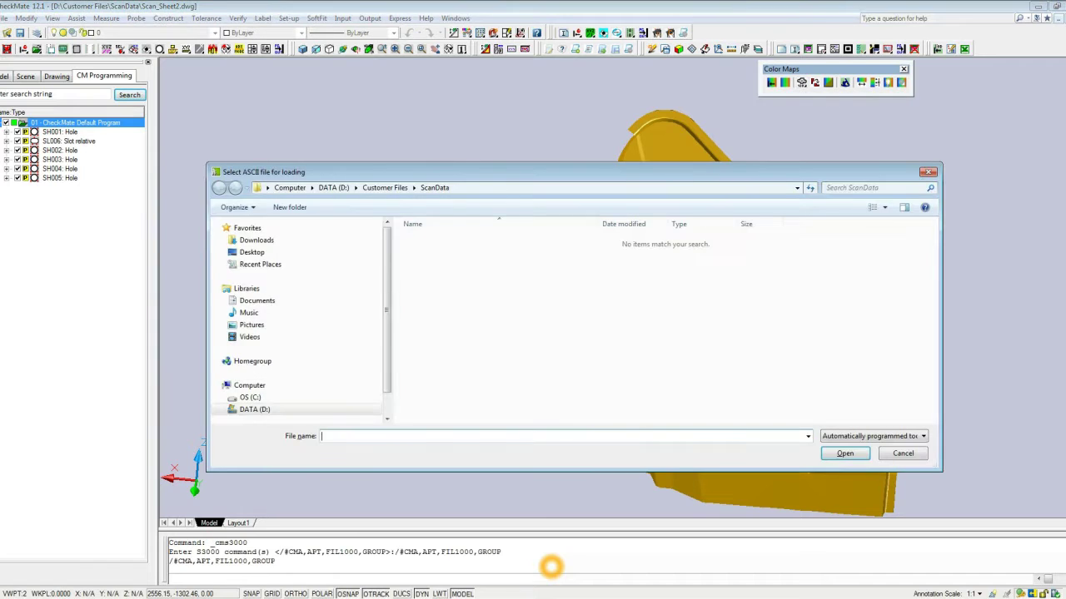
click(874, 436)
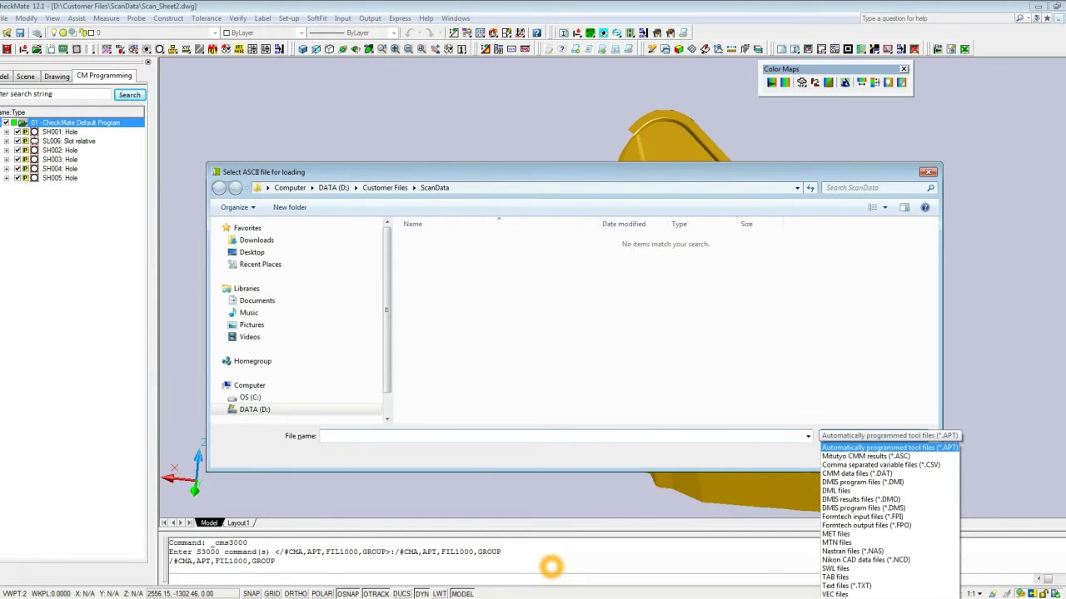
key(Down)
key(Down)
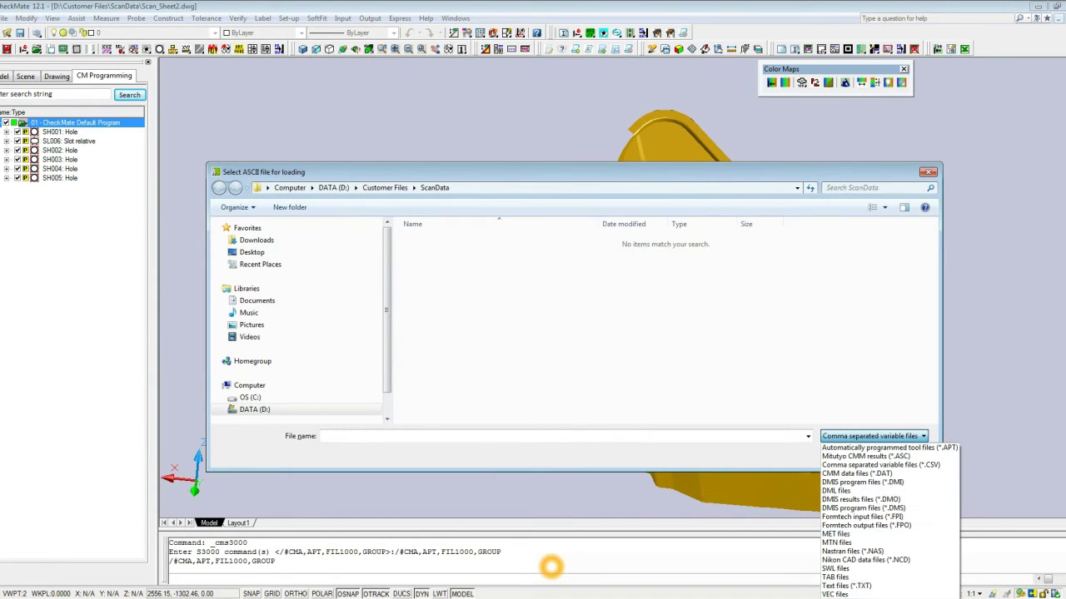
key(Return)
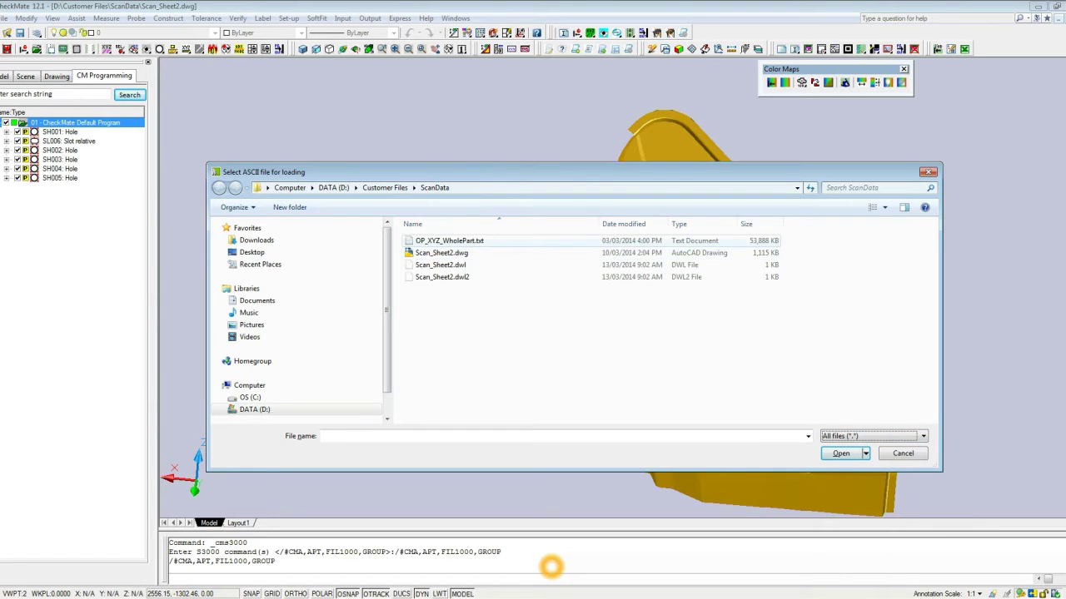
click(449, 241)
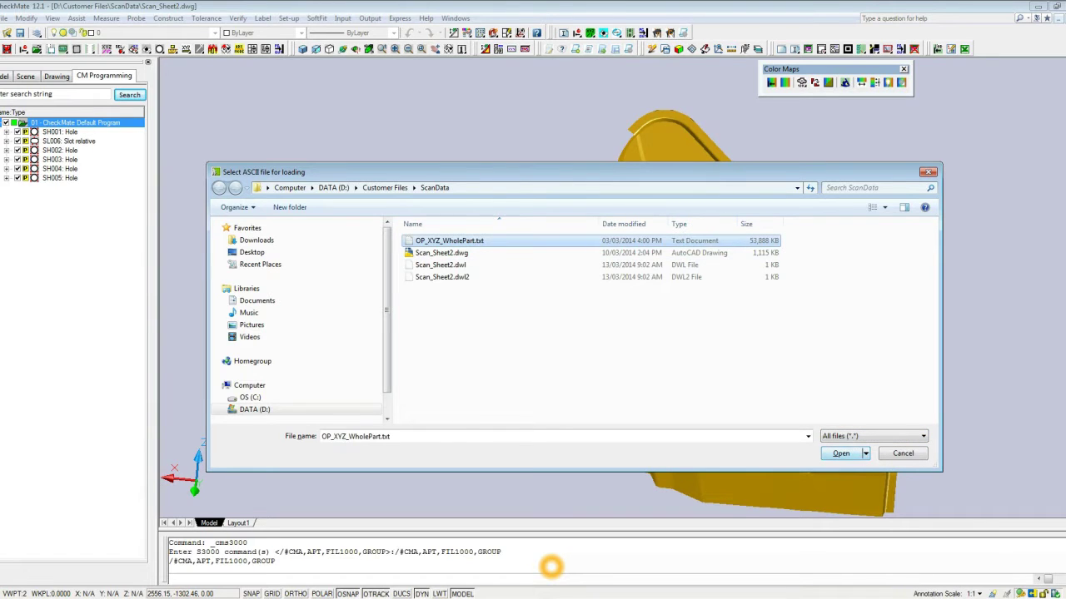
key(Return)
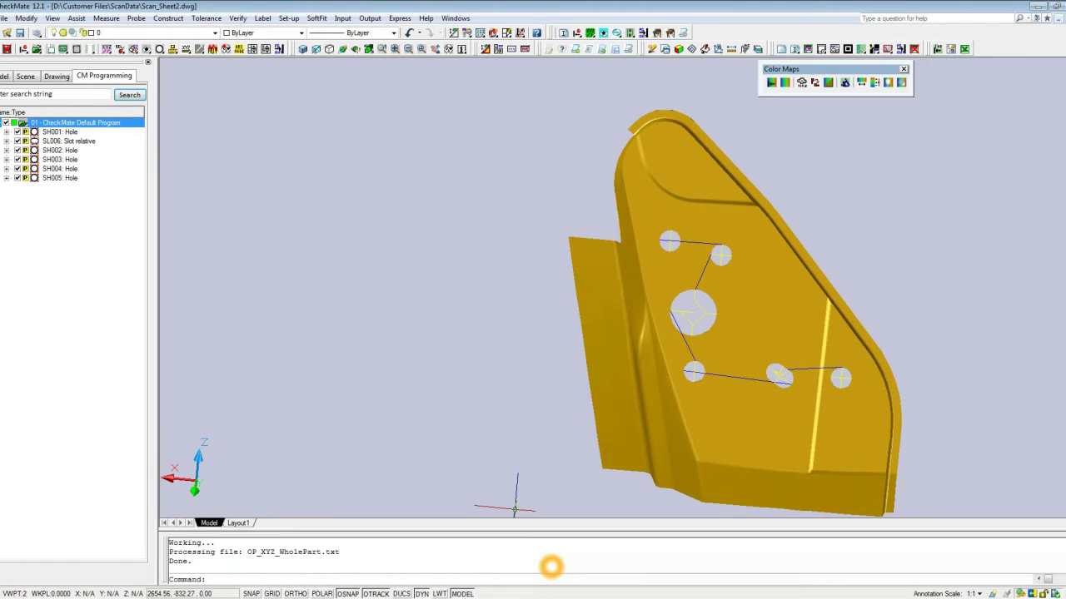
text(z)
key(Return)
text(e)
key(Return)
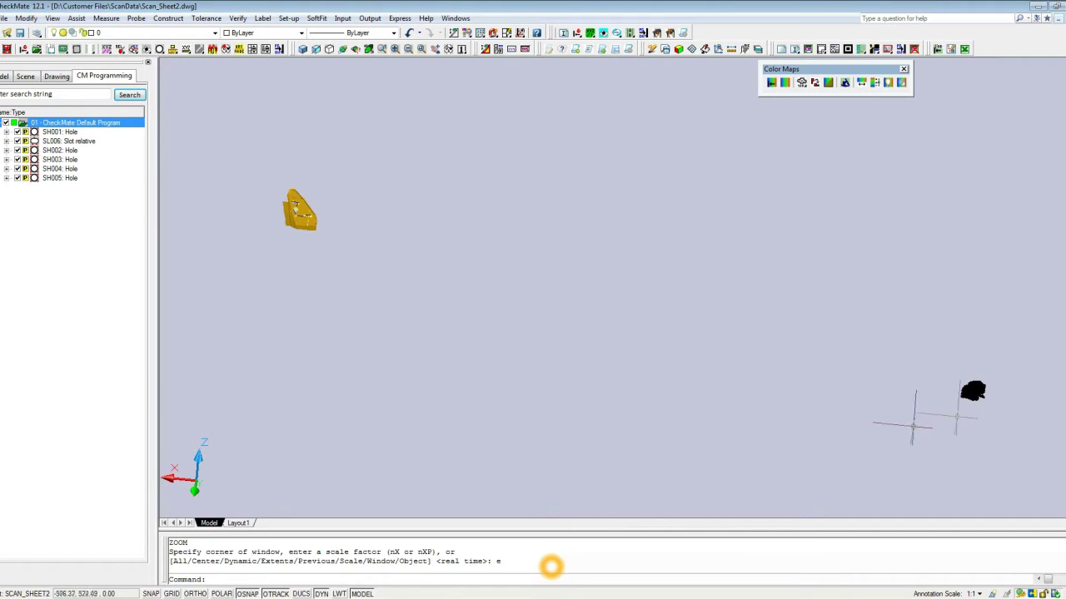
Erase the loaded point cloud lying away from the CAD part and fit the part back into view
click(930, 354)
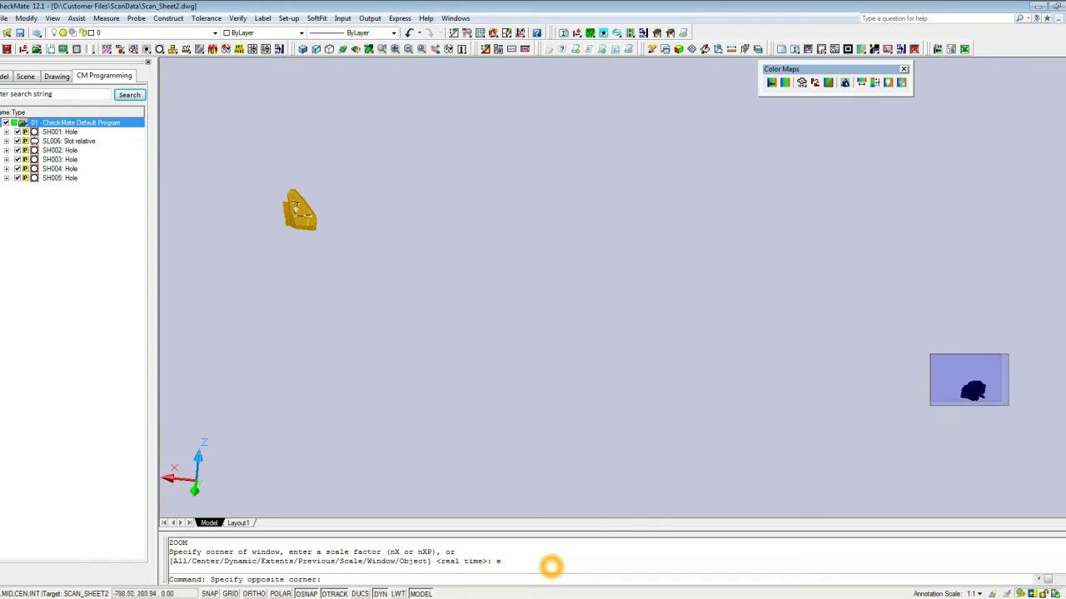
click(1026, 436)
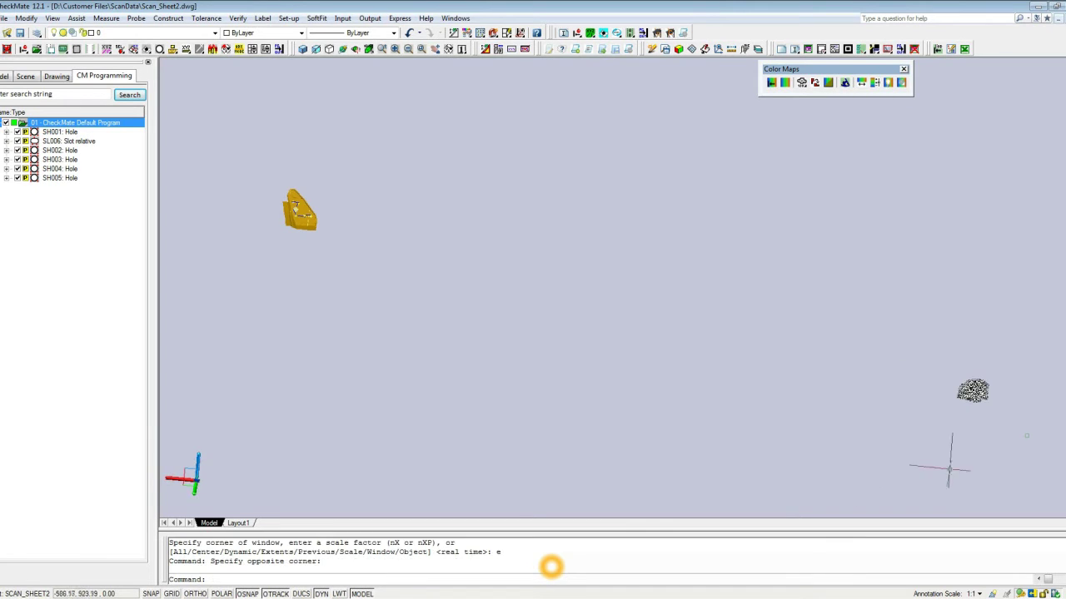
text(e)
key(Return)
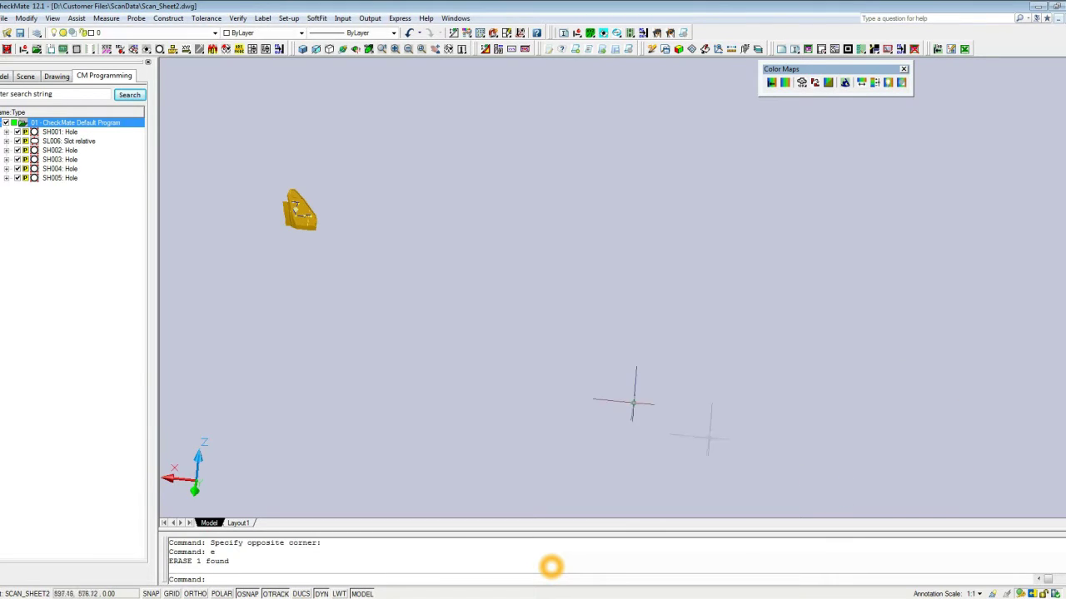
text(z)
key(Return)
text(e)
key(Return)
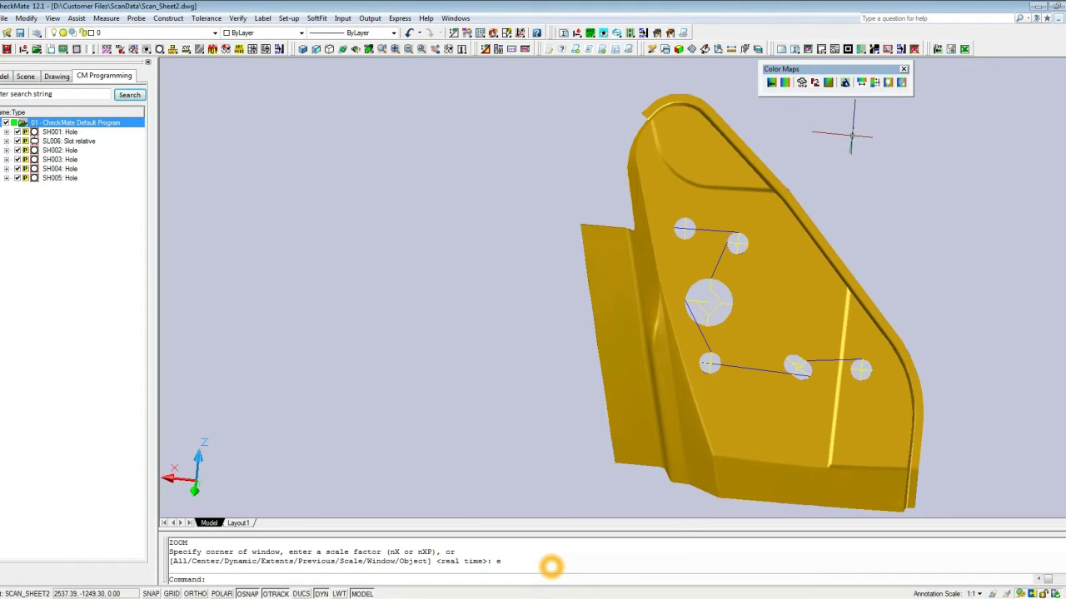
Set the color map's facet filter for point clouds to View and create a color map from the text file OP_XYZ_WholePart.txt
click(802, 82)
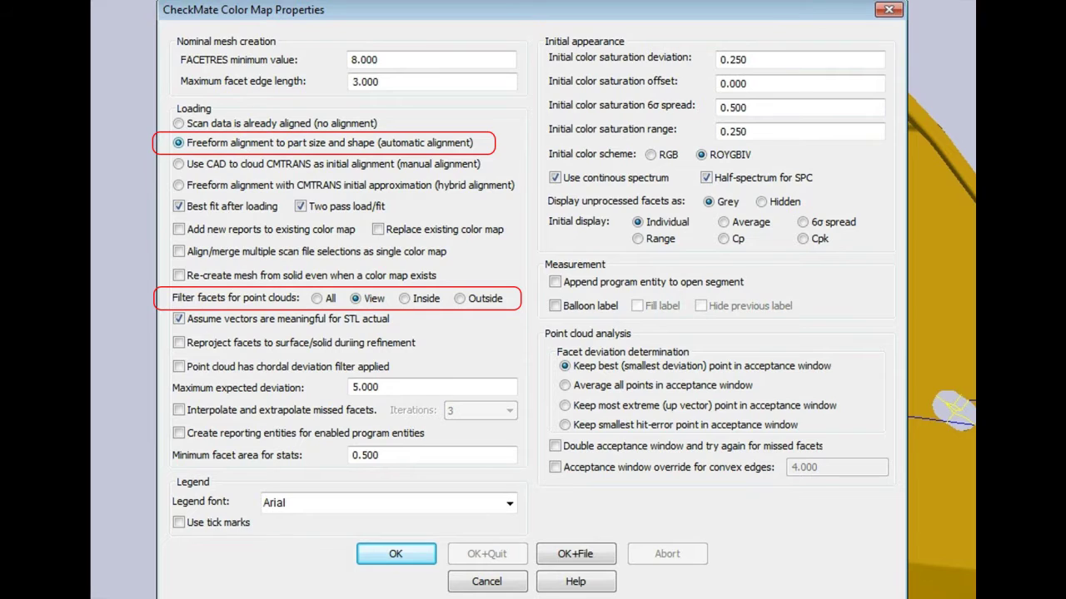
click(359, 301)
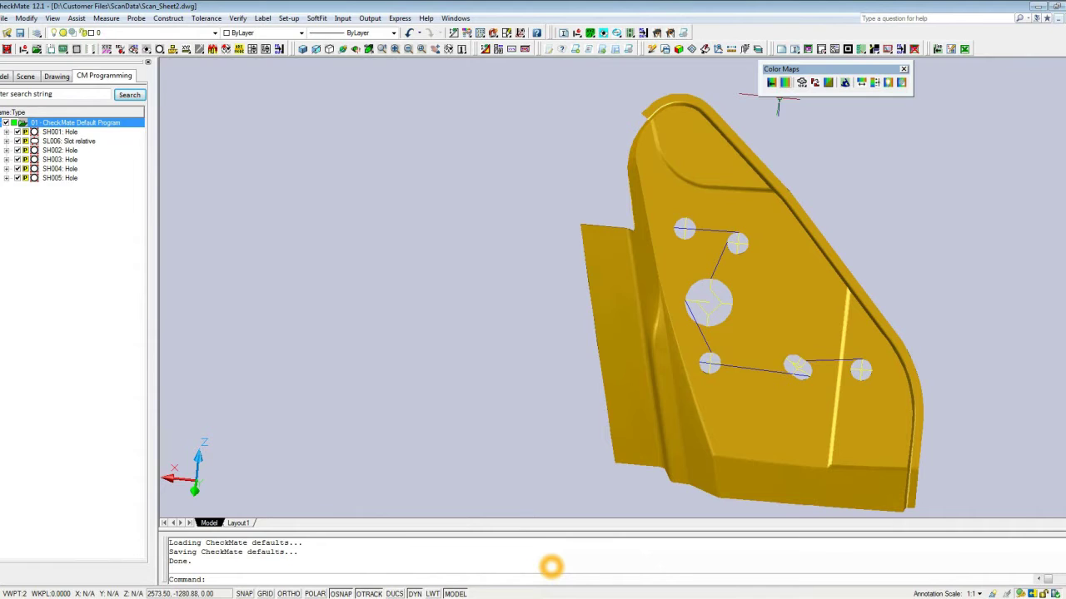
click(784, 82)
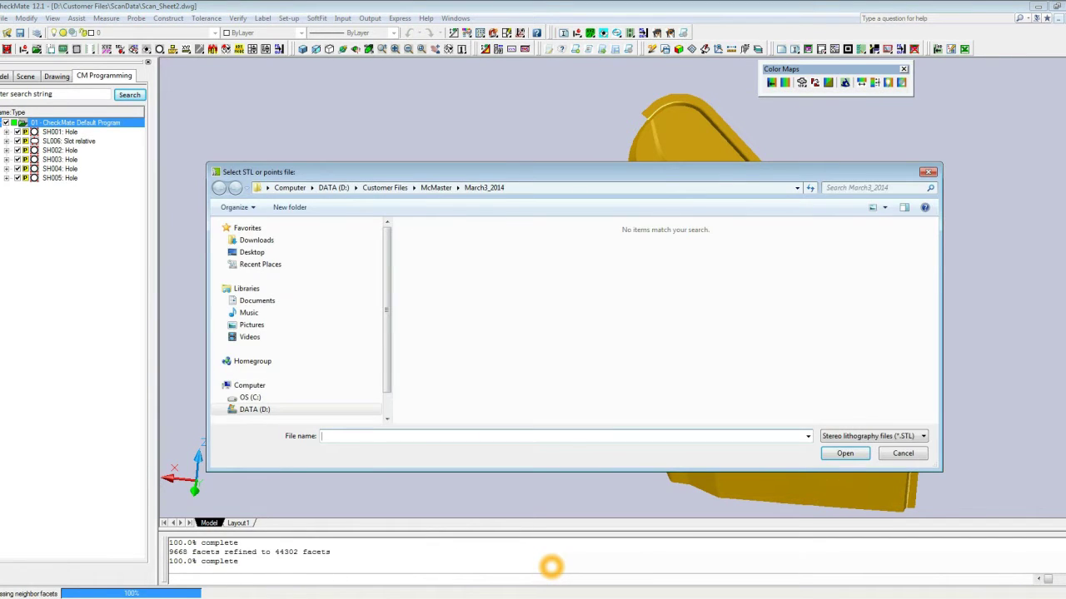
key(Tab)
key(alt+Down)
key(Down)
key(Down)
key(Down)
key(Down)
key(Return)
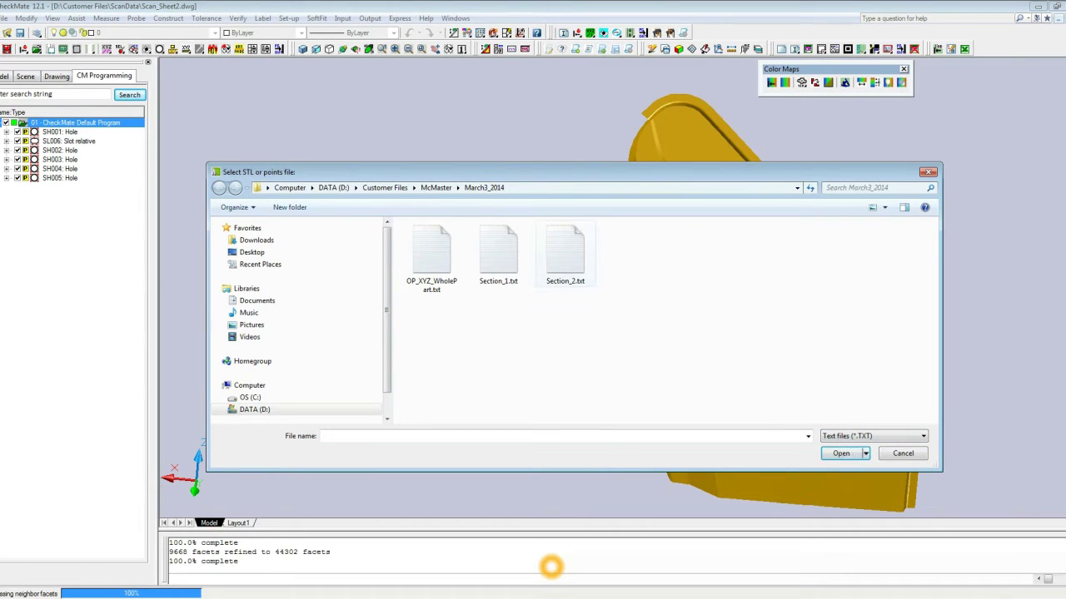
click(431, 254)
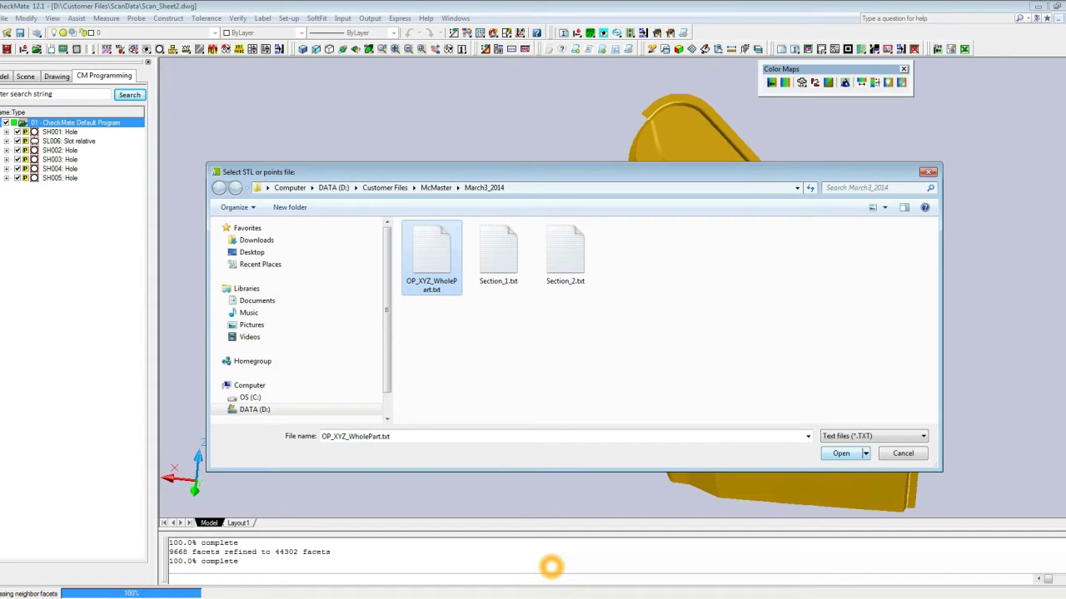
key(Return)
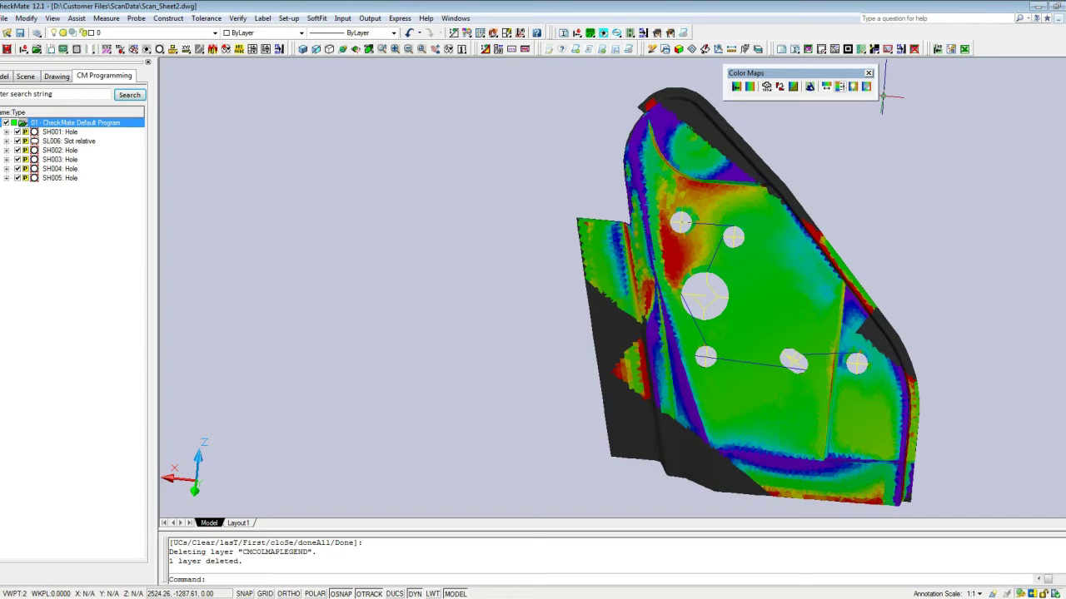
Place a tall vertical color map legend in the empty space beside the part's outer curved edge
click(840, 87)
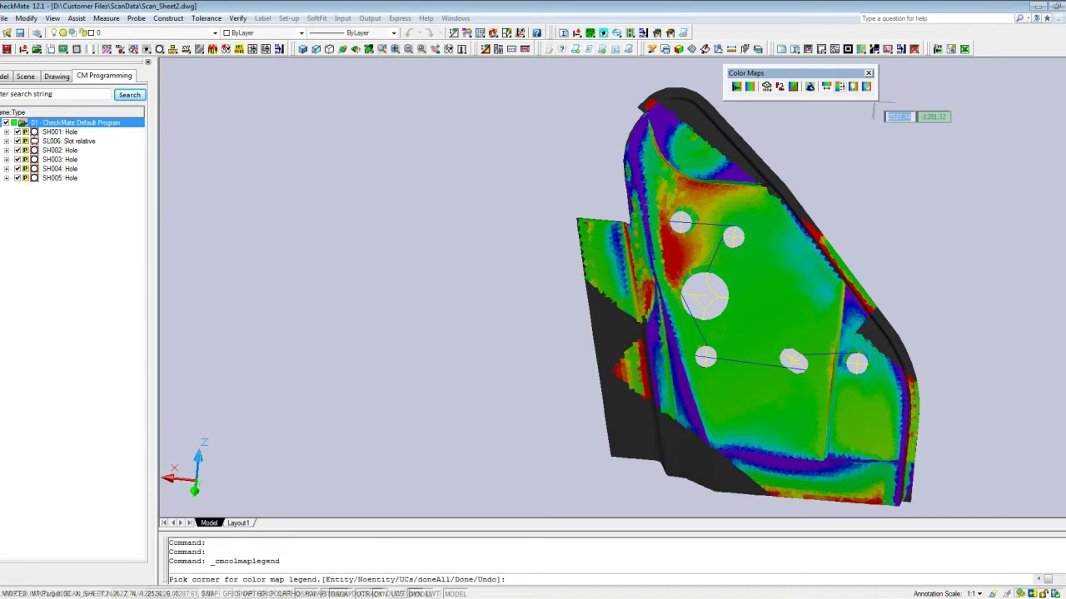
click(944, 81)
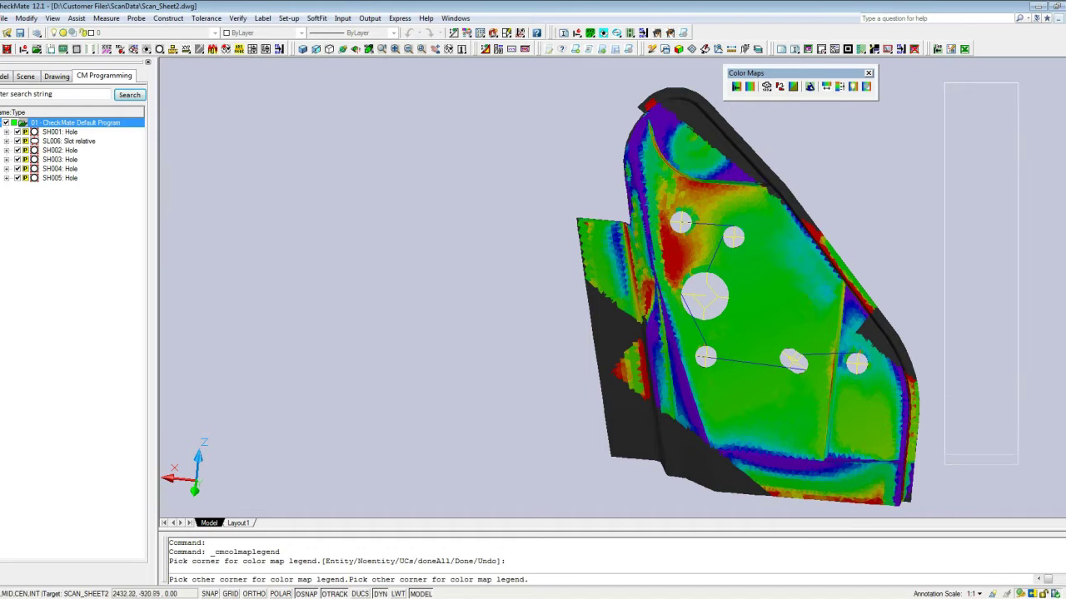
click(1019, 490)
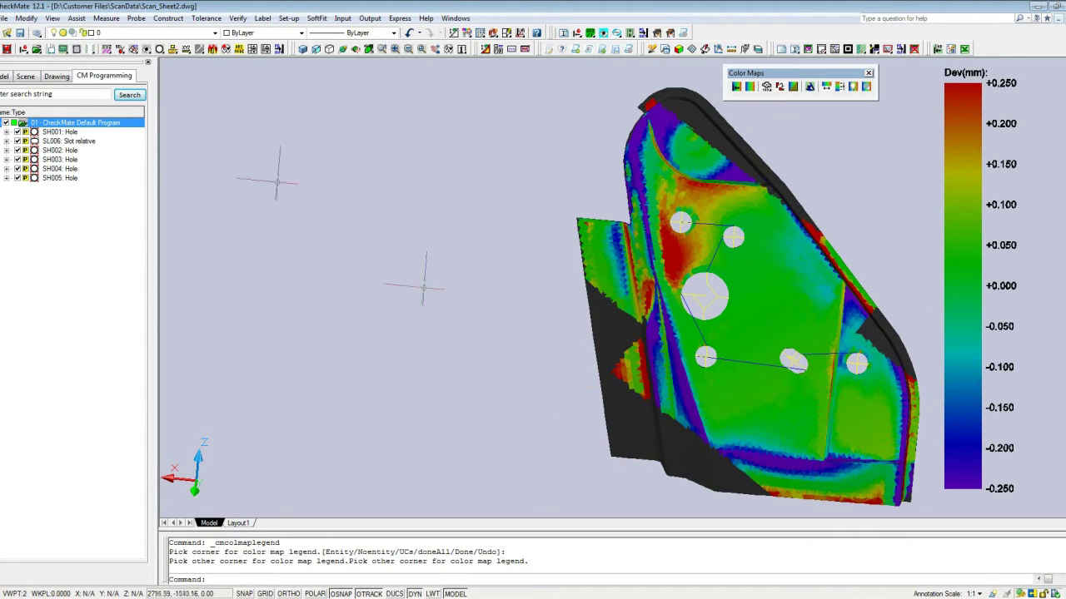
Load the color map alignment into the Body to Die transformation CMTRANS with Load from COLMAP and save it
click(26, 17)
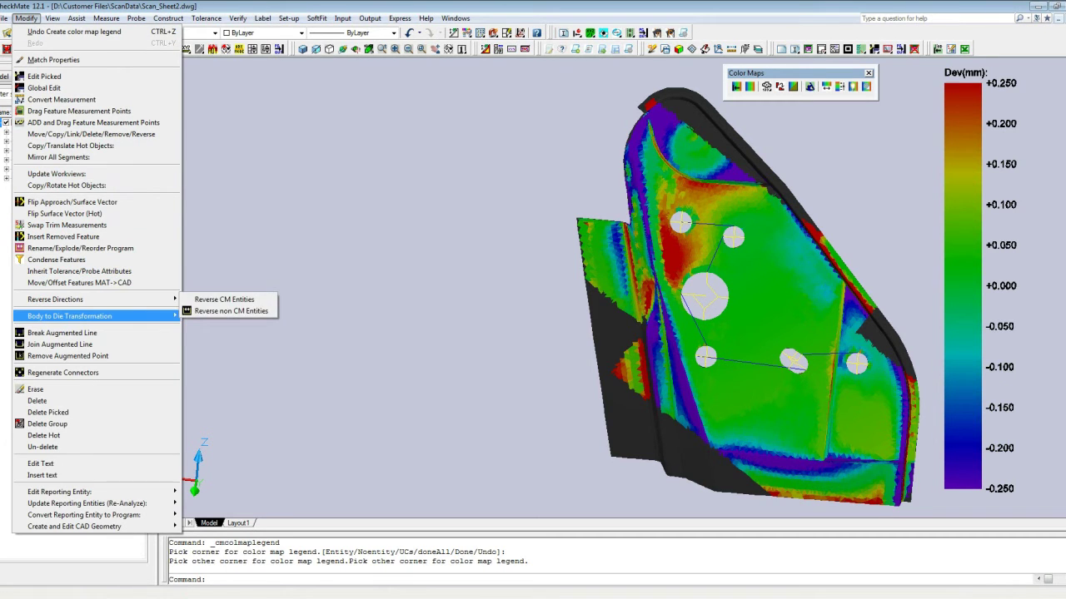
mouse_move(158, 315)
click(221, 316)
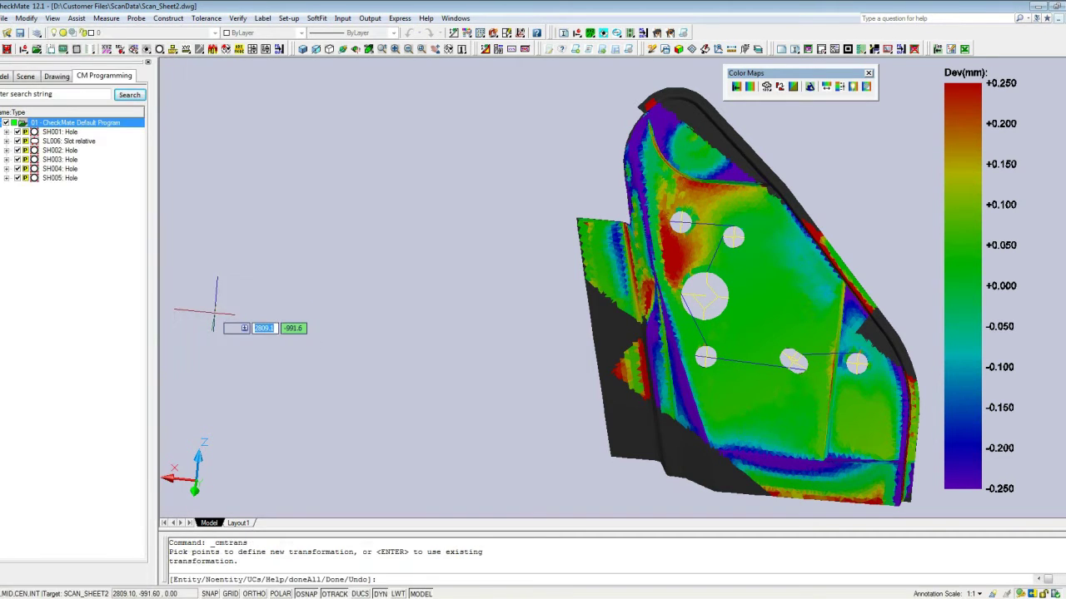
key(Return)
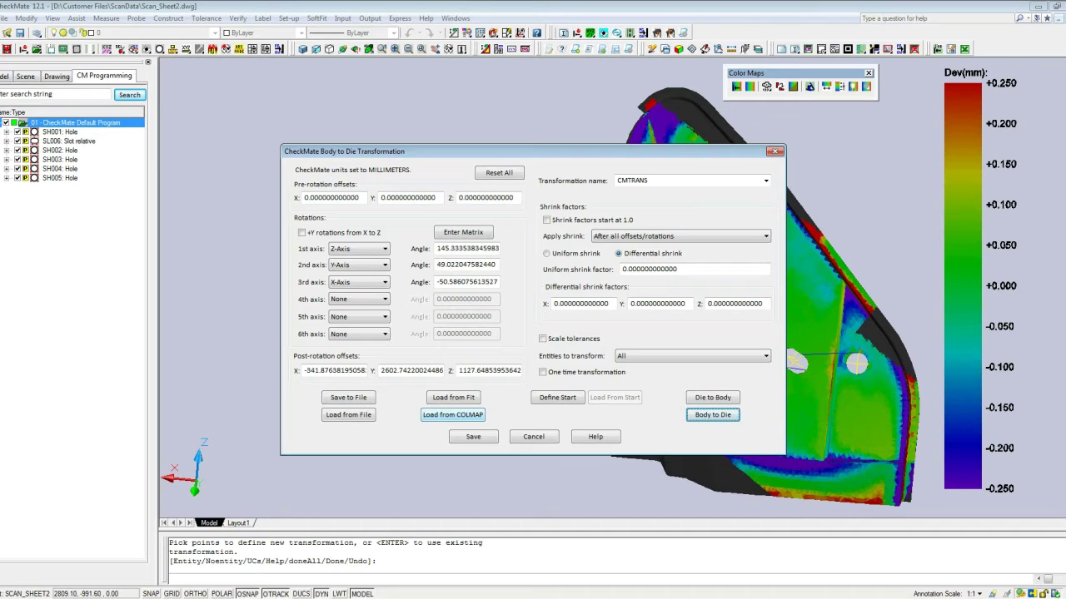
click(453, 415)
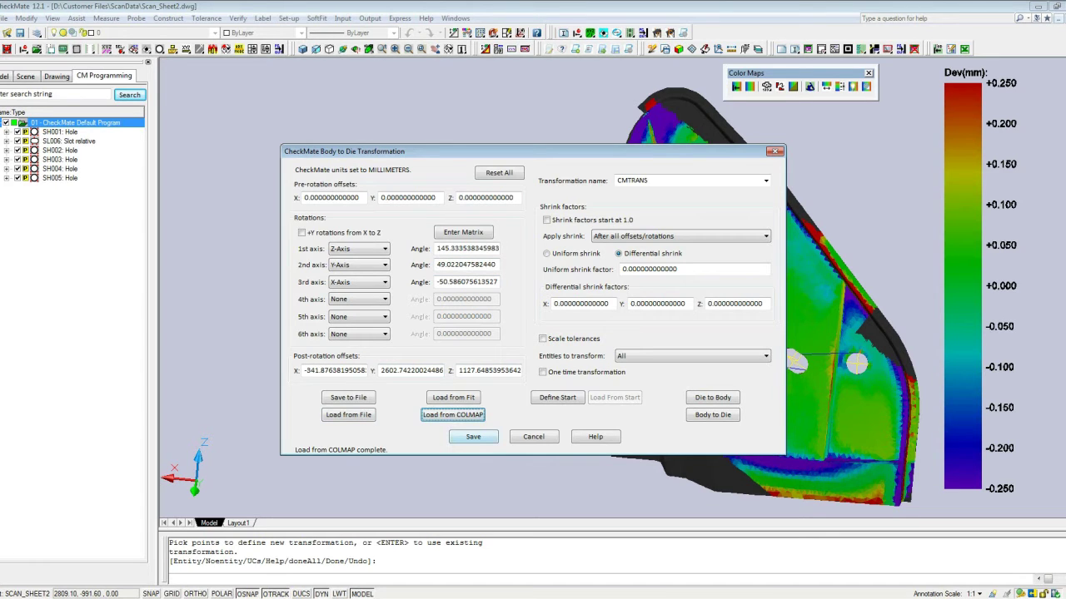
key(Return)
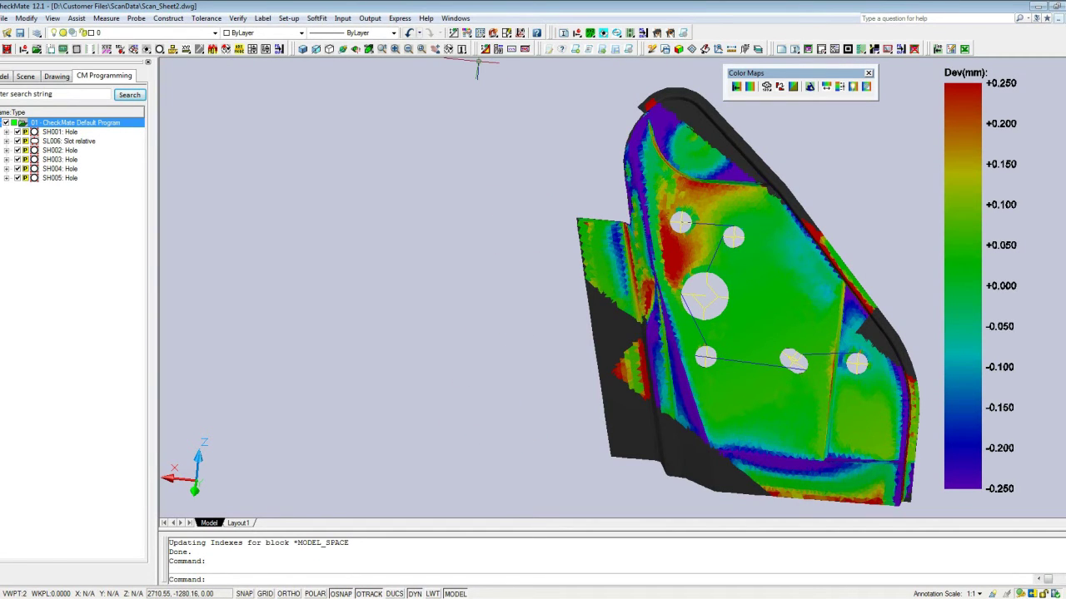
Start loading CMM report data with SCAN as the results file type
click(342, 17)
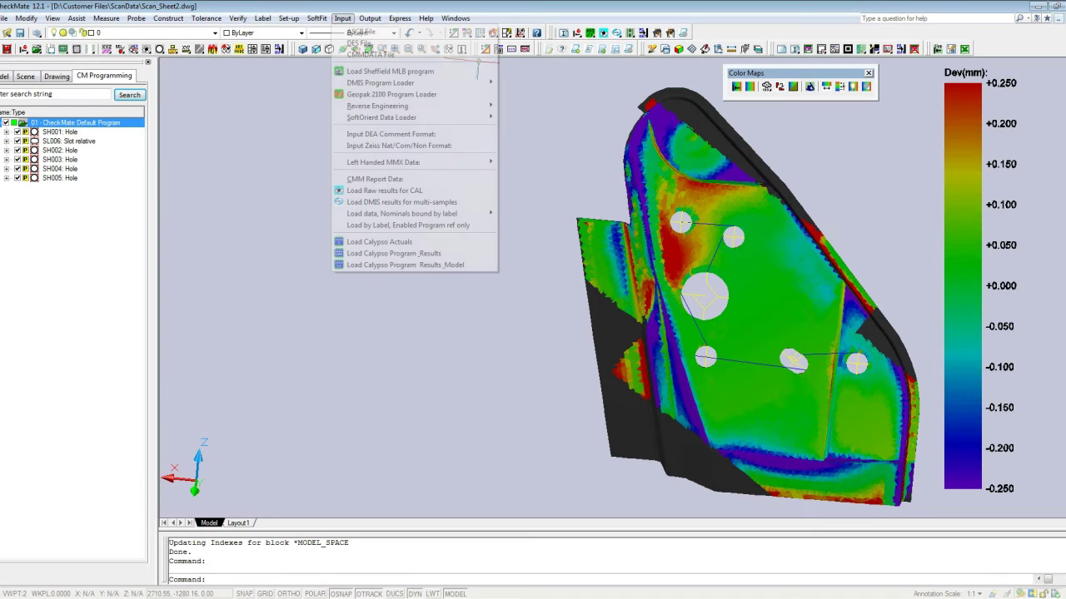
click(375, 179)
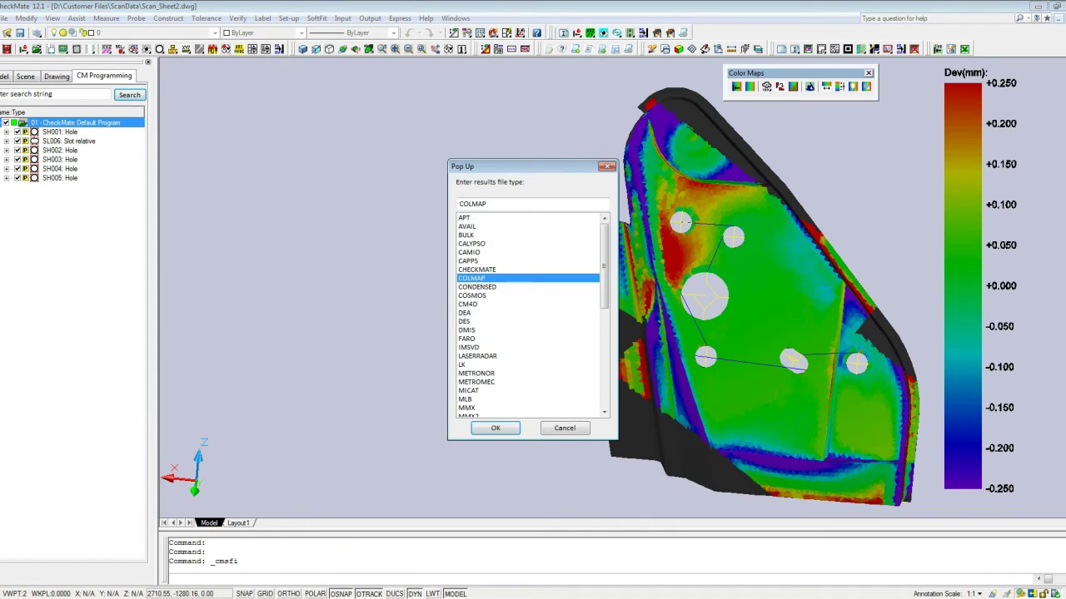
scroll(529, 316, down, 8)
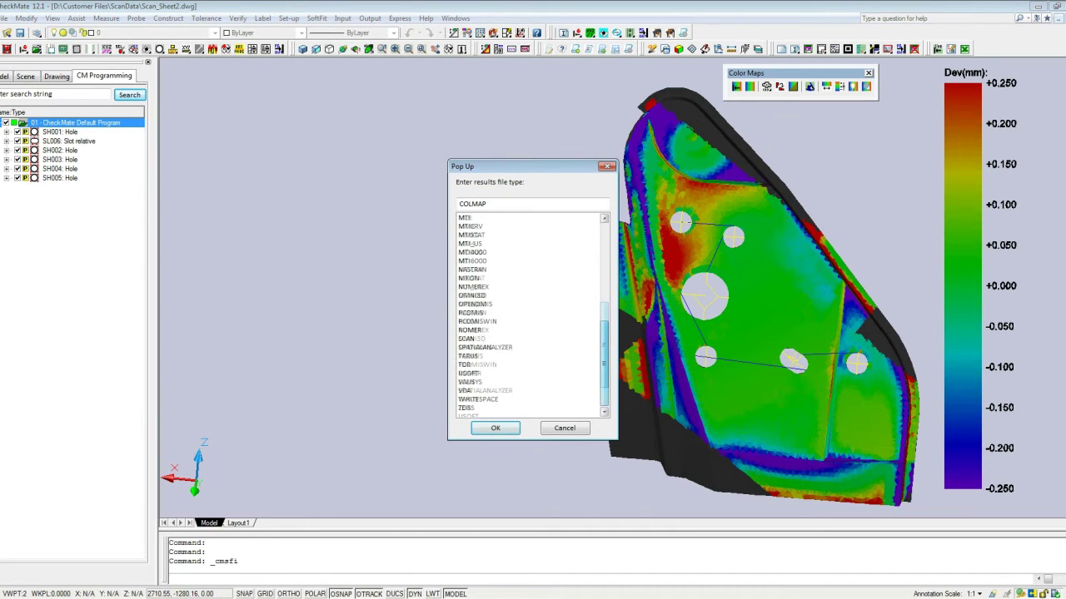
click(466, 339)
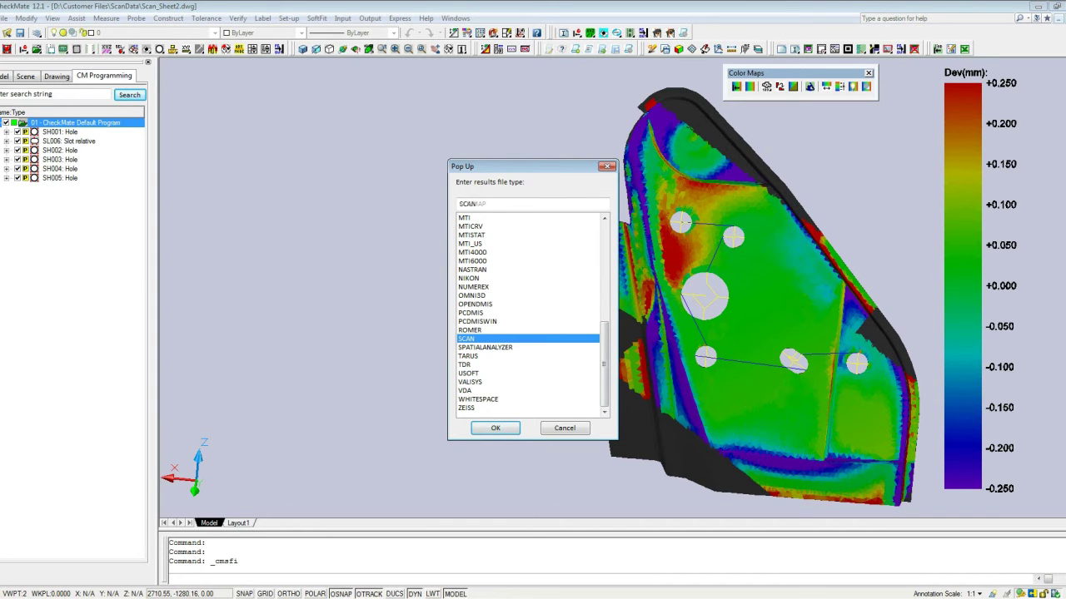
click(495, 428)
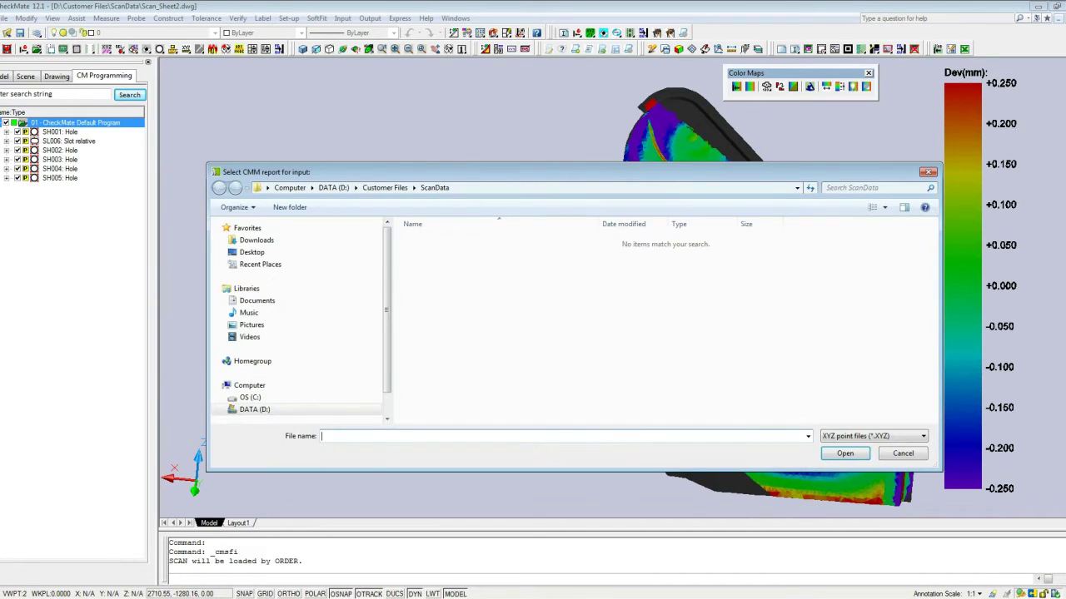
List all file types and load OP_XYZ_WholePart.txt, applying the CMTRANS(INVERSE) transformation during loading
click(923, 437)
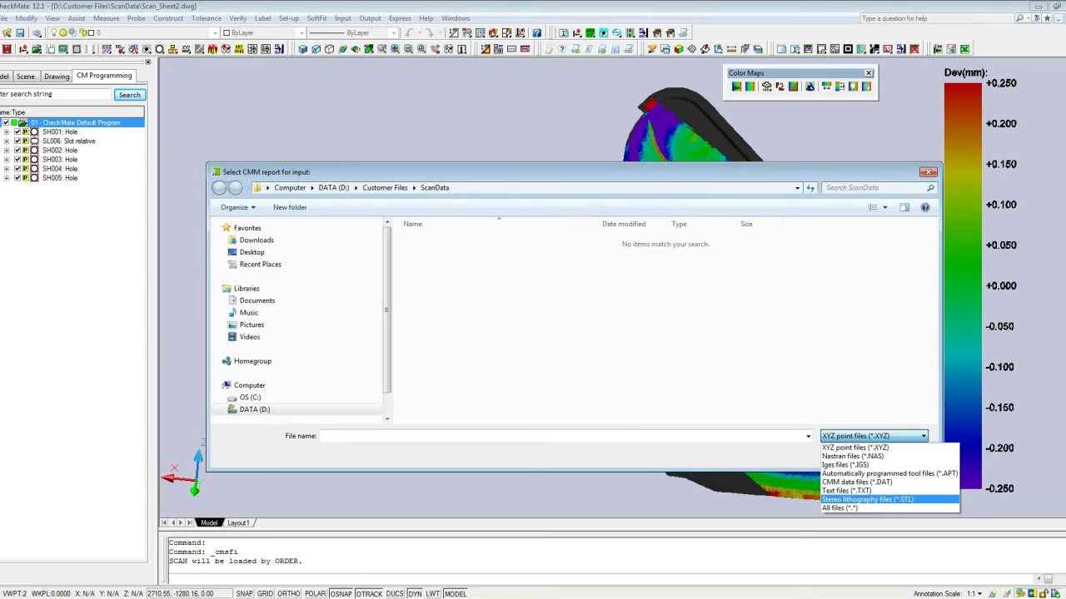
click(884, 507)
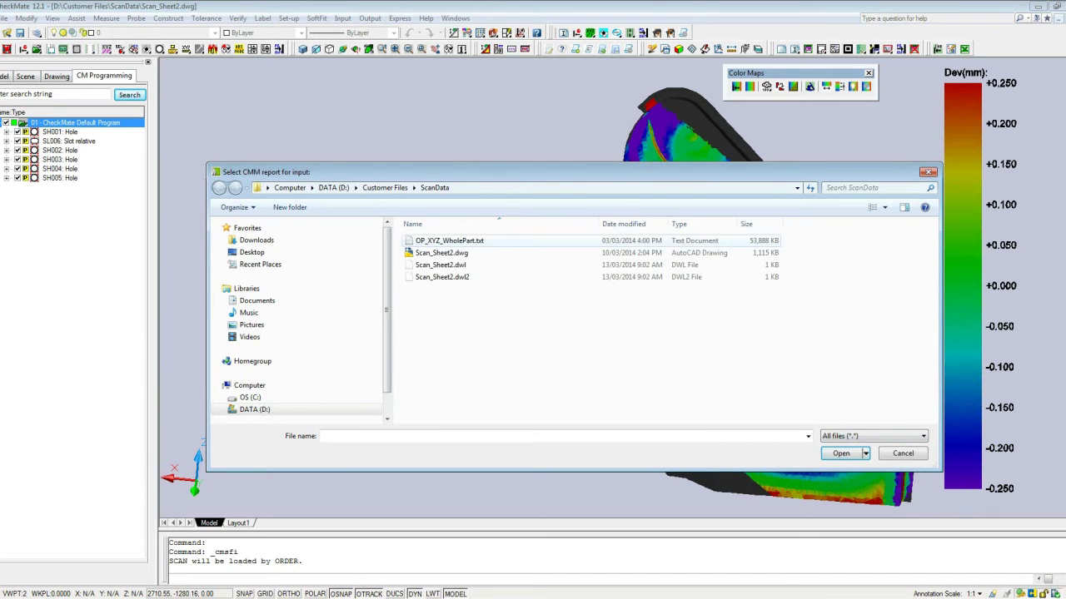
click(449, 241)
key(Return)
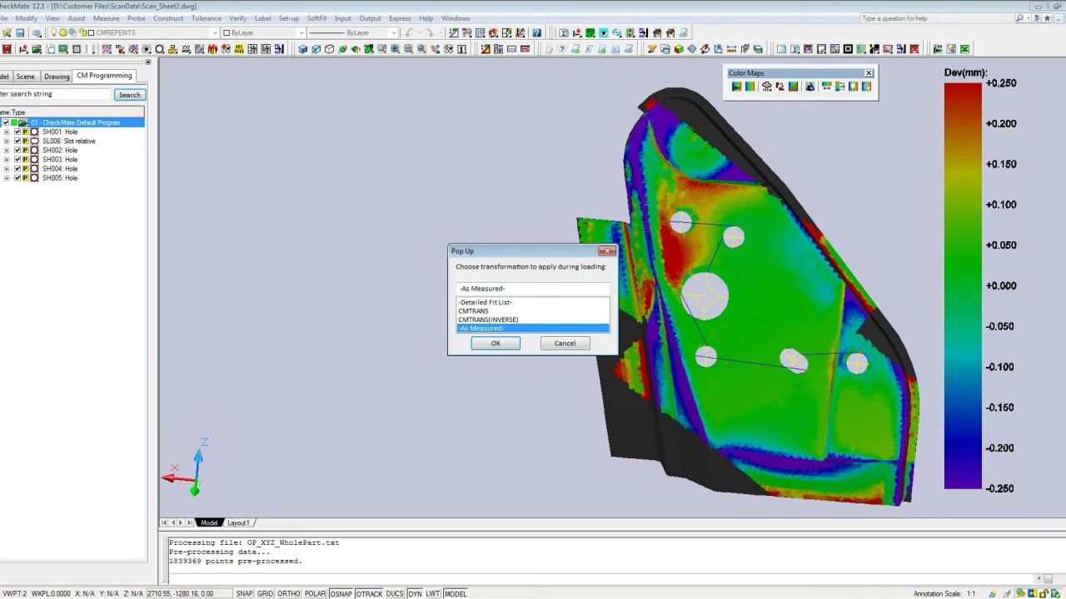
click(488, 320)
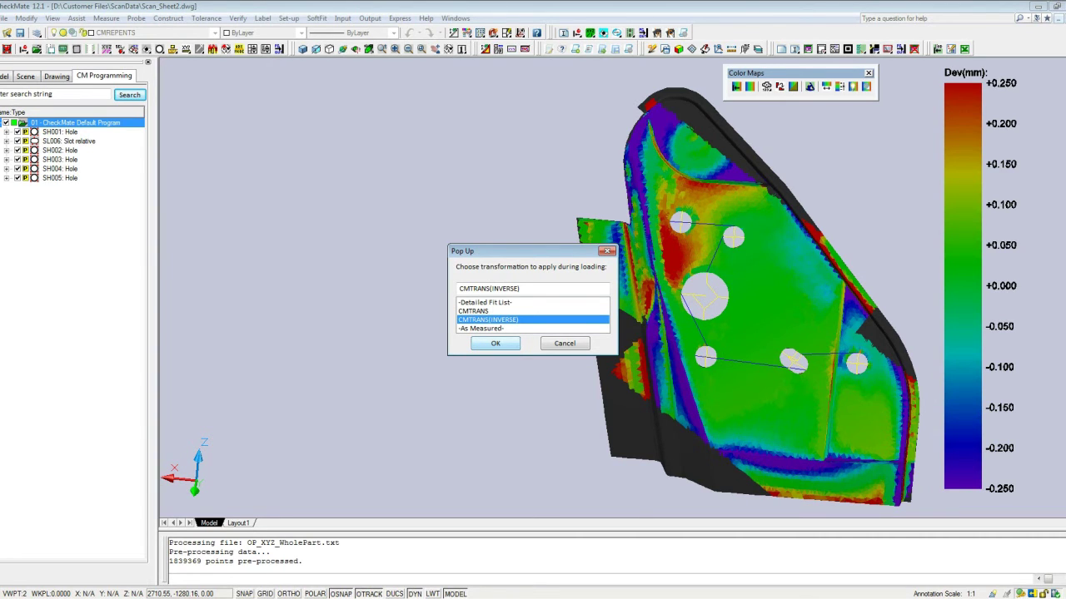
click(495, 343)
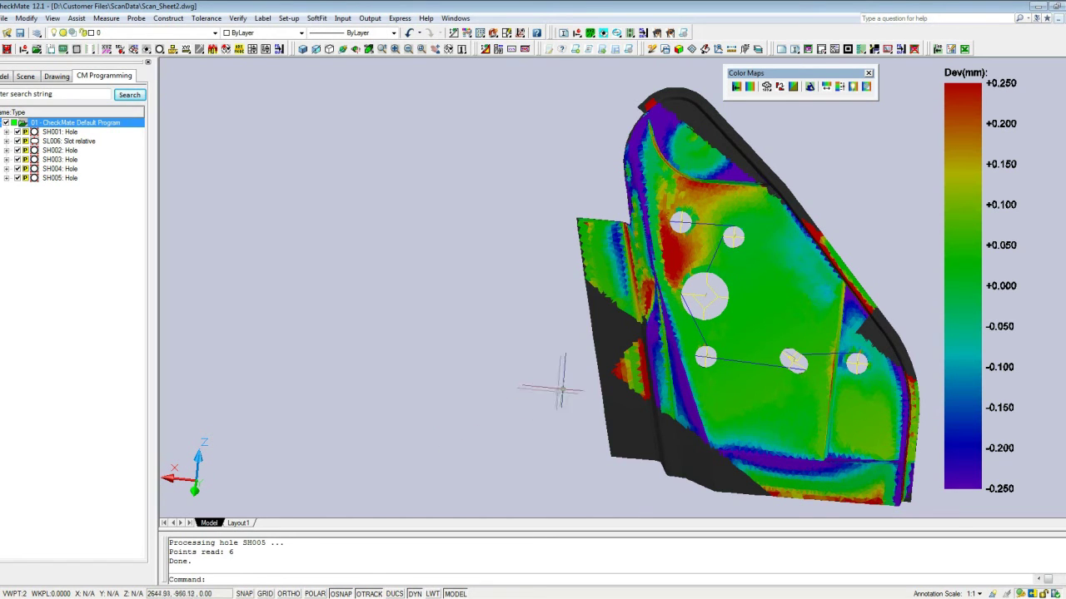
Turn on the CM_LABELS layer to show the feature labels beside the part
scroll(704, 293, up, 7)
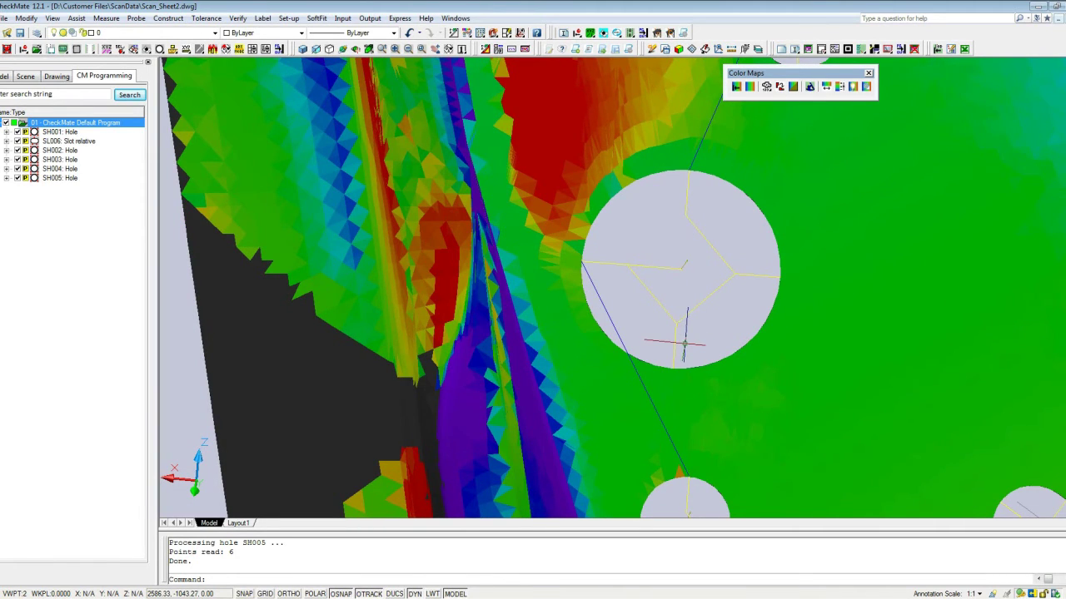
scroll(682, 342, down, 9)
shift+middle_drag(688, 343, 693, 319)
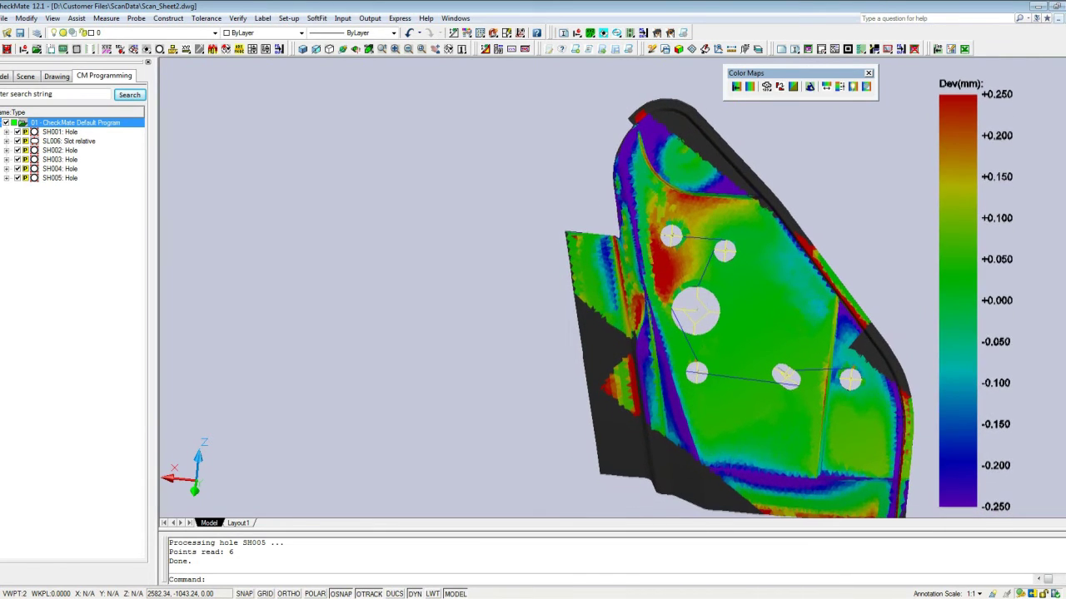
click(214, 32)
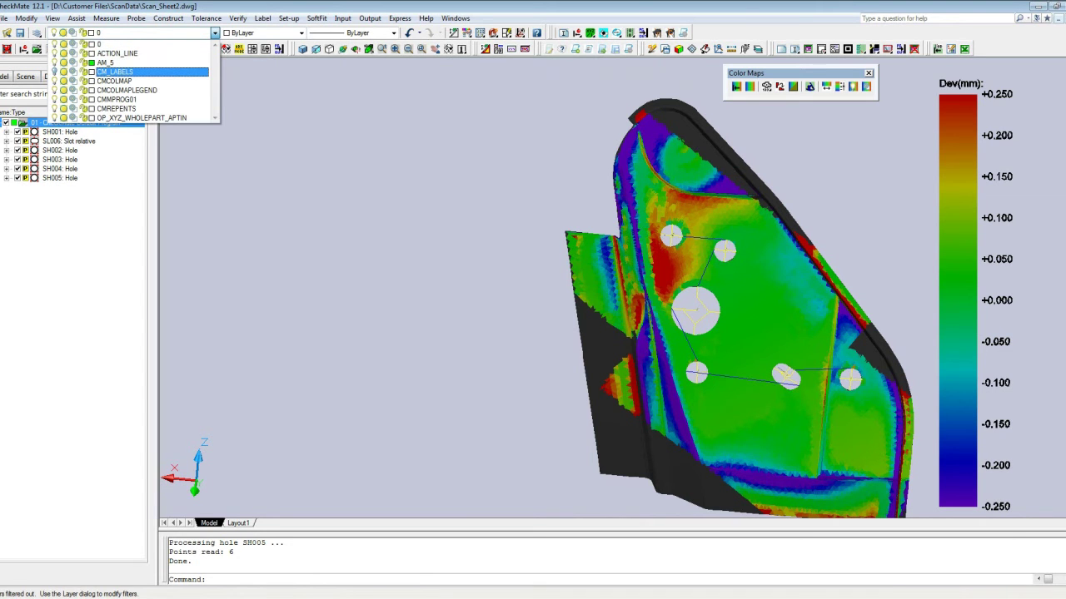
click(373, 361)
middle_drag(501, 352, 511, 358)
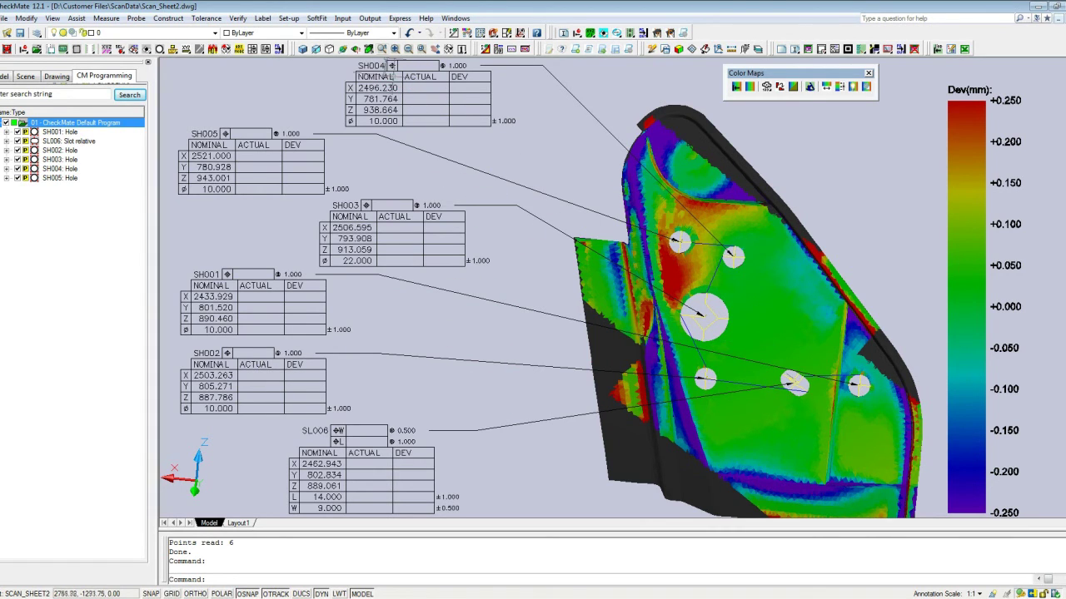
Fill the feature labels with the loaded results for ALL reporting entities, using the output group name FILLED_LABEL_REPORT_ASMEAS
click(370, 18)
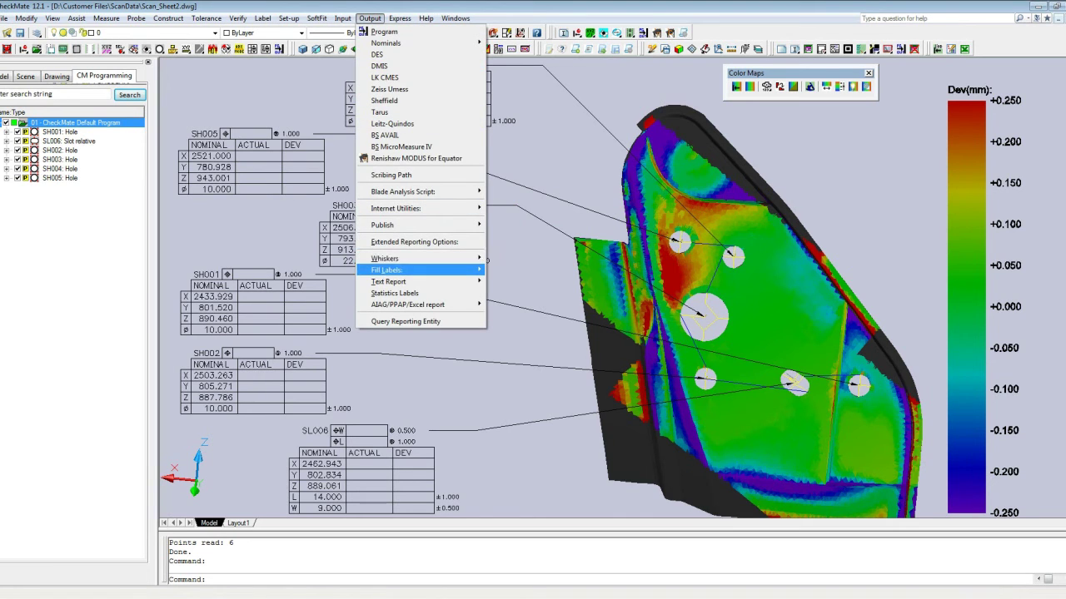
mouse_move(391, 269)
mouse_move(549, 269)
click(658, 283)
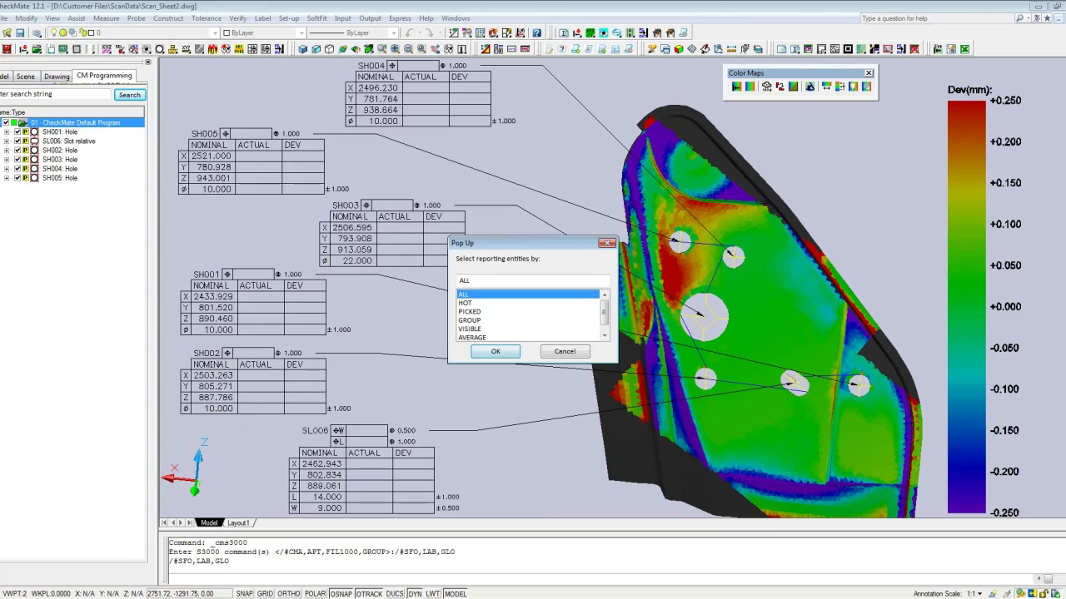
click(496, 352)
click(495, 334)
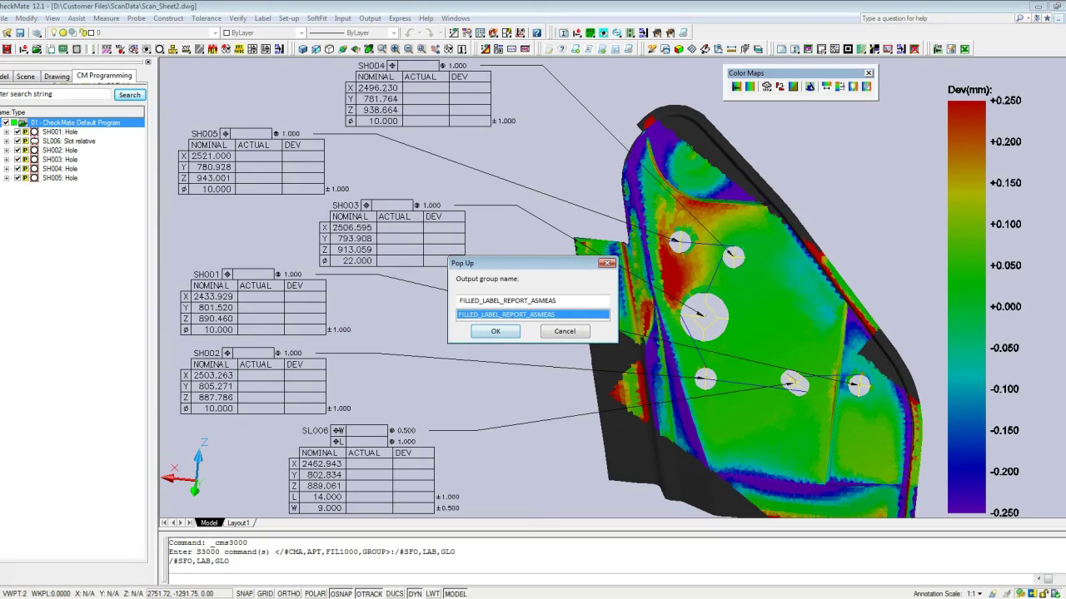
click(493, 333)
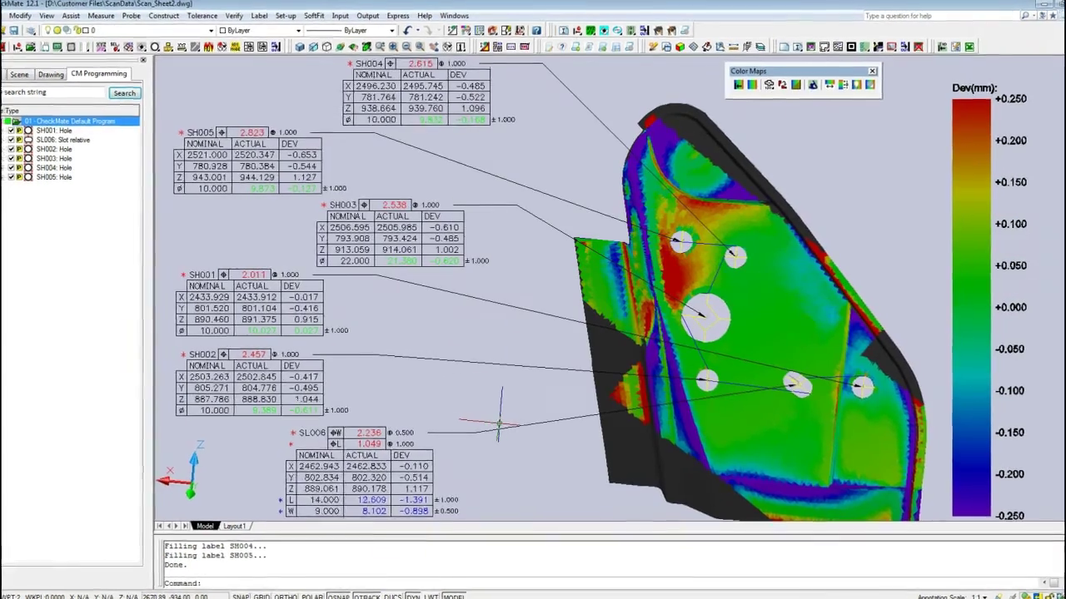